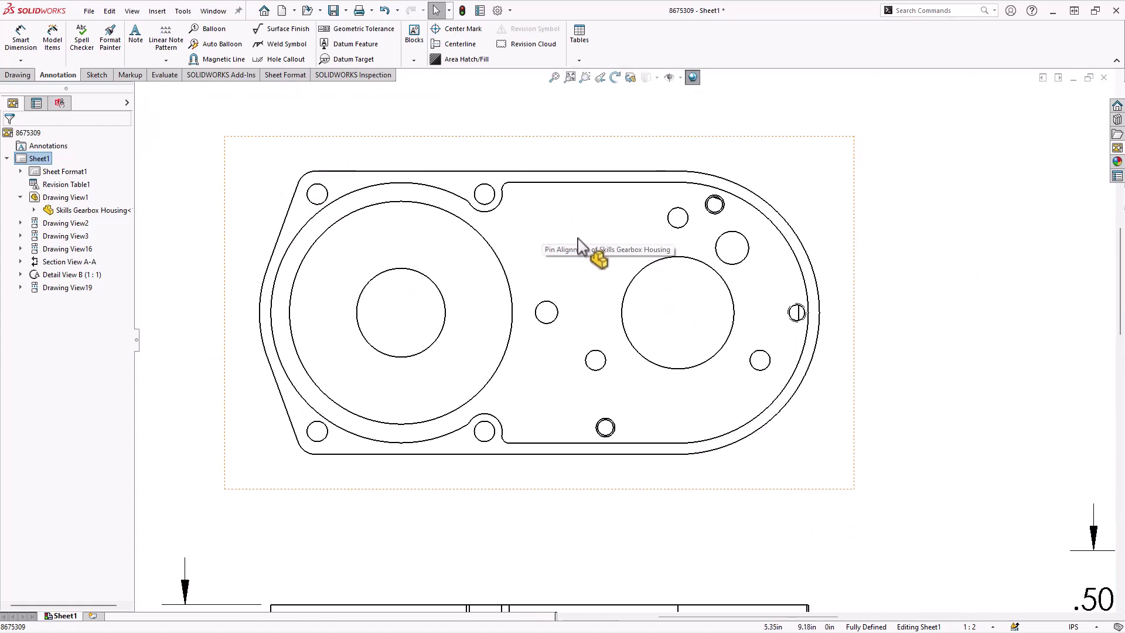
Add linked linear center marks with connection lines to the corner holes around the left bore.
left_click(448, 31)
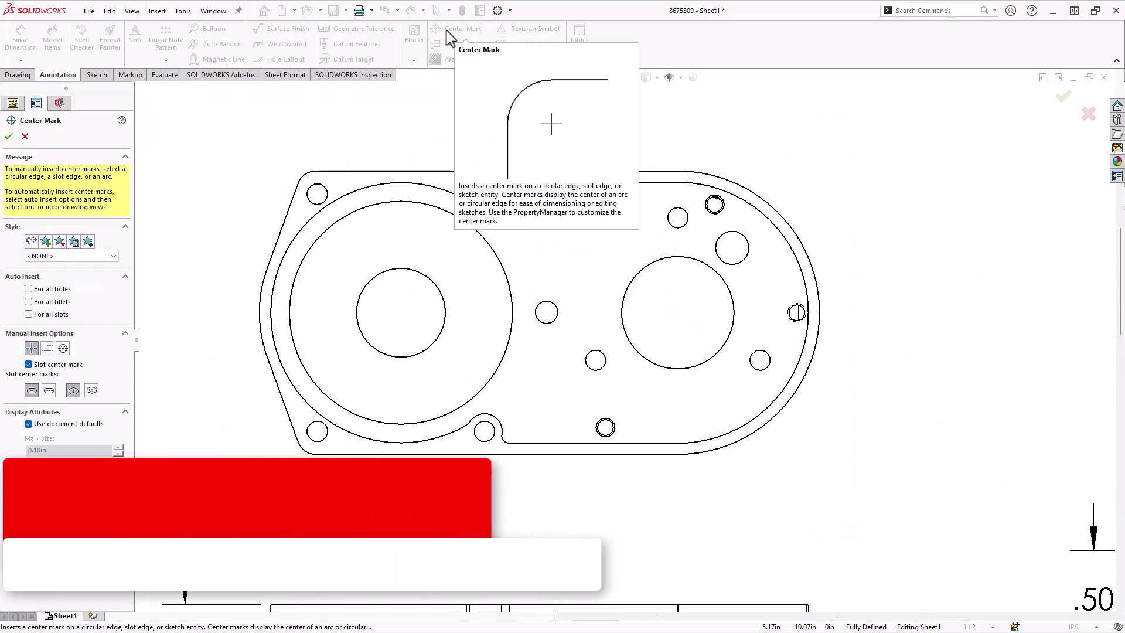
left_click(47, 348)
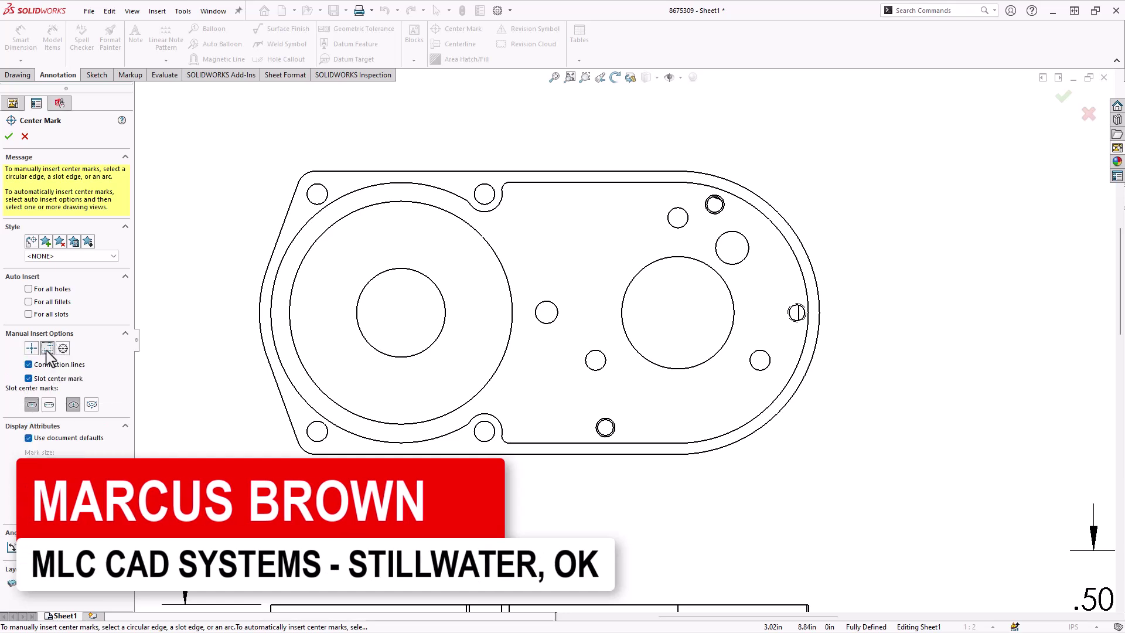
left_click(312, 201)
left_click(308, 428)
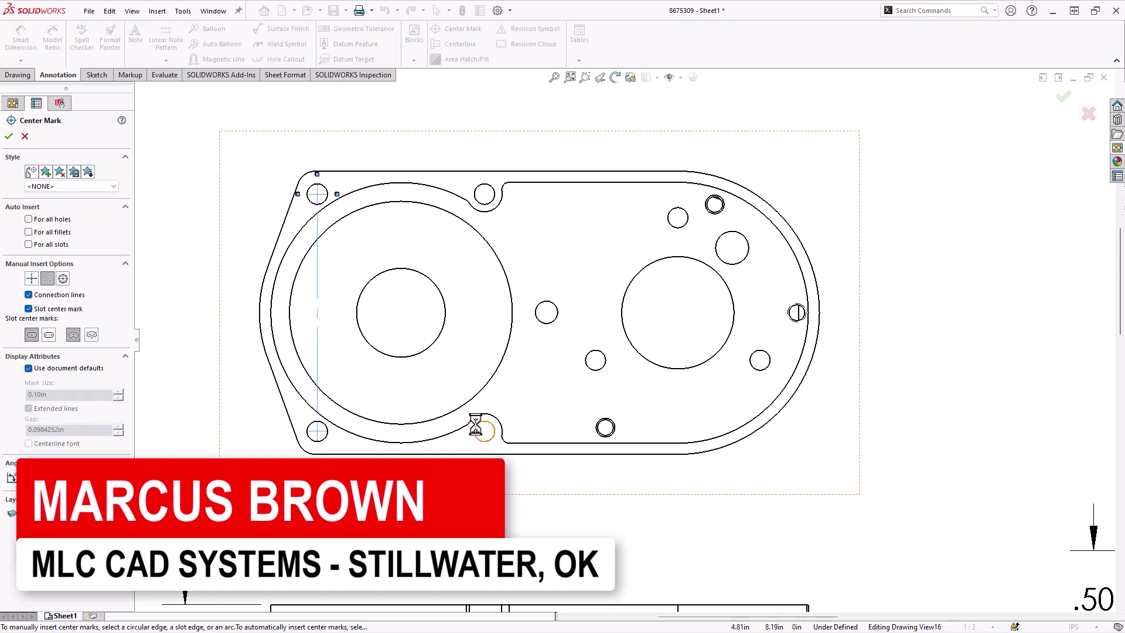
left_click(485, 197)
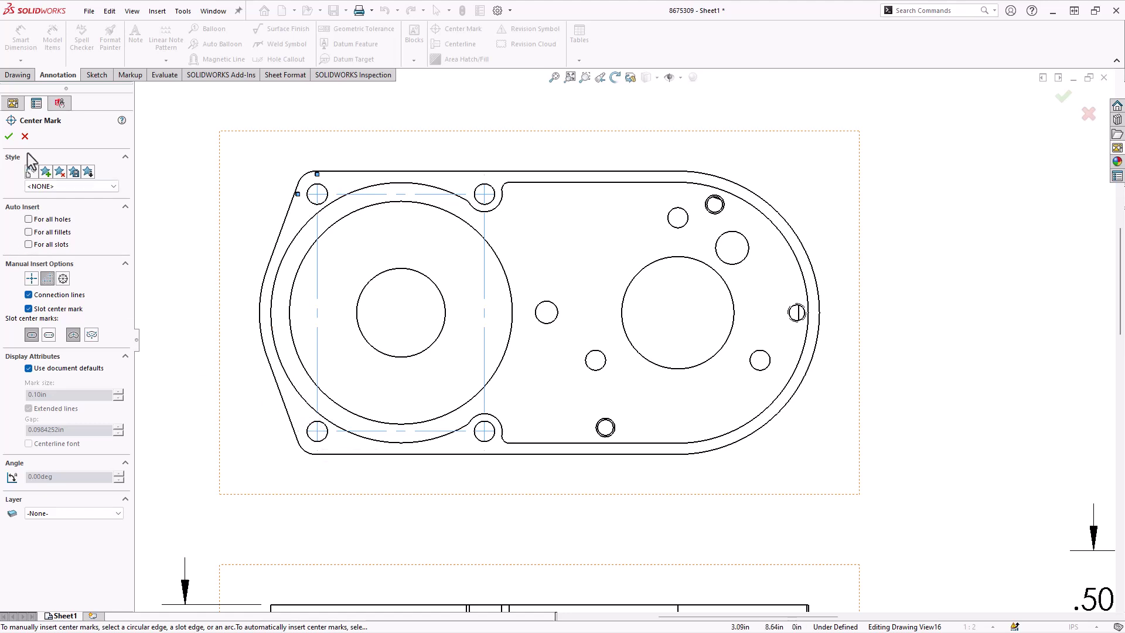
Add a circular center mark through the three small holes on the right bore's bolt circle.
left_click(9, 137)
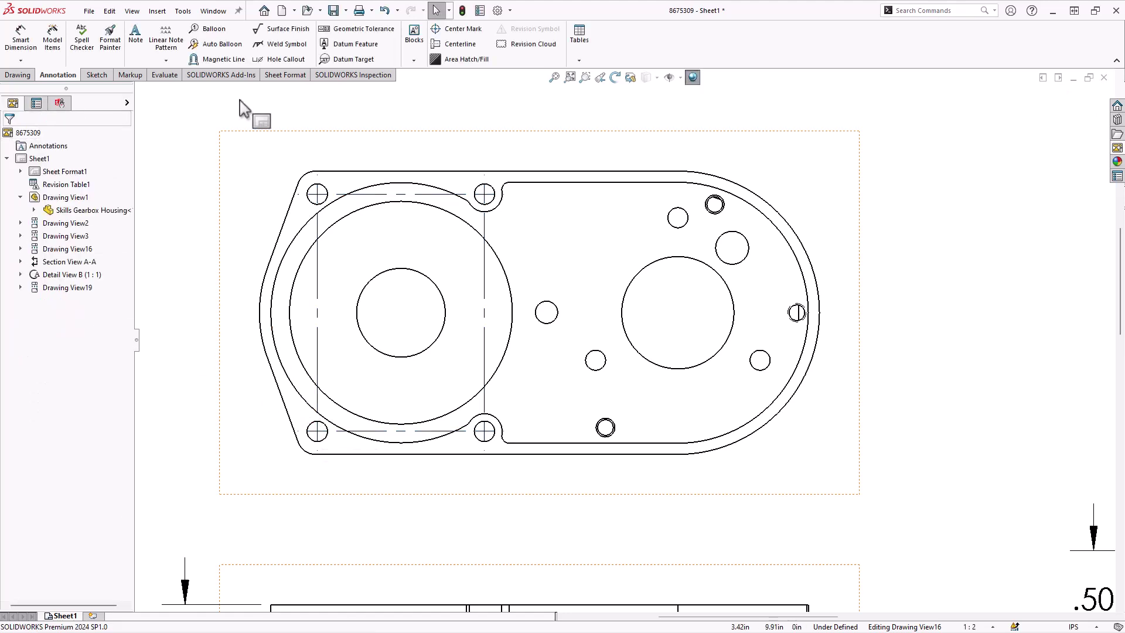
left_click(444, 34)
left_click(63, 348)
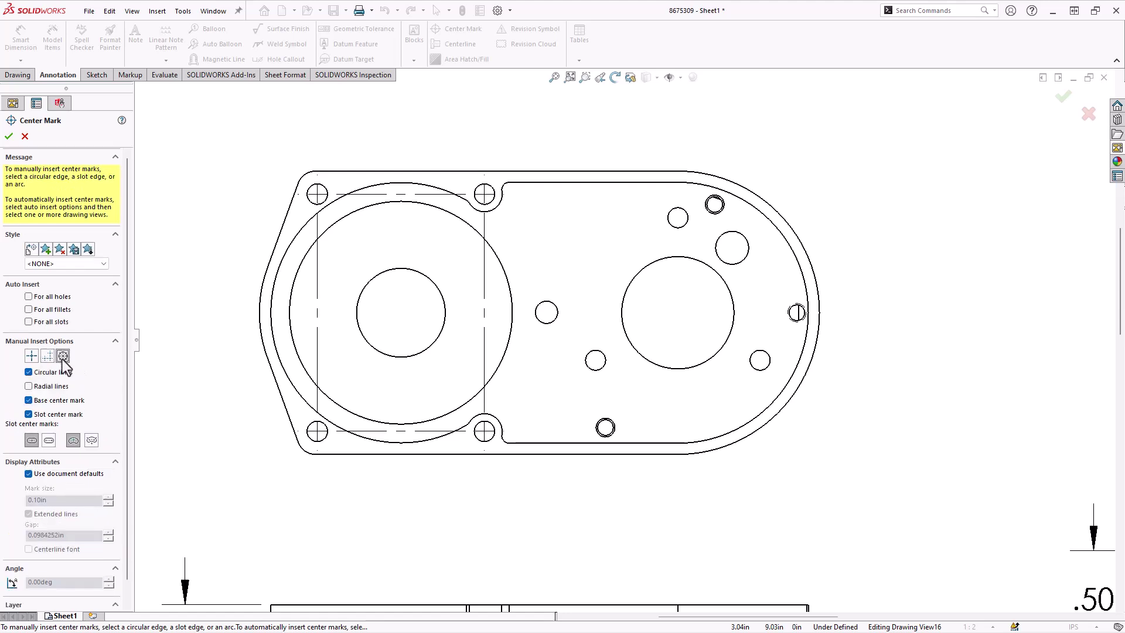
left_click(687, 234)
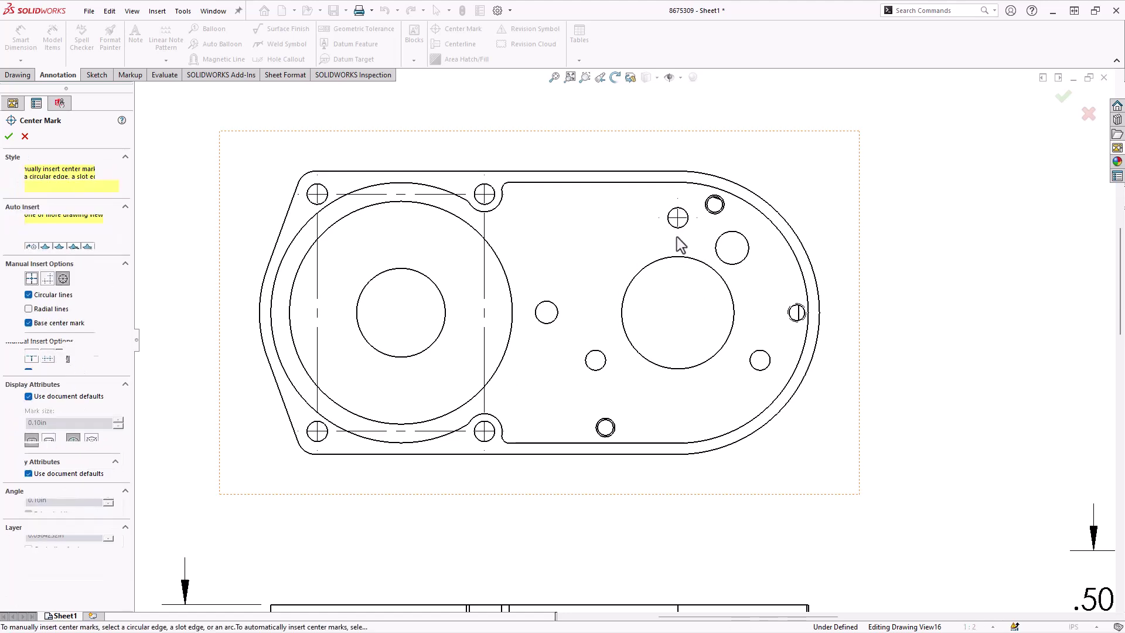
left_click(596, 360)
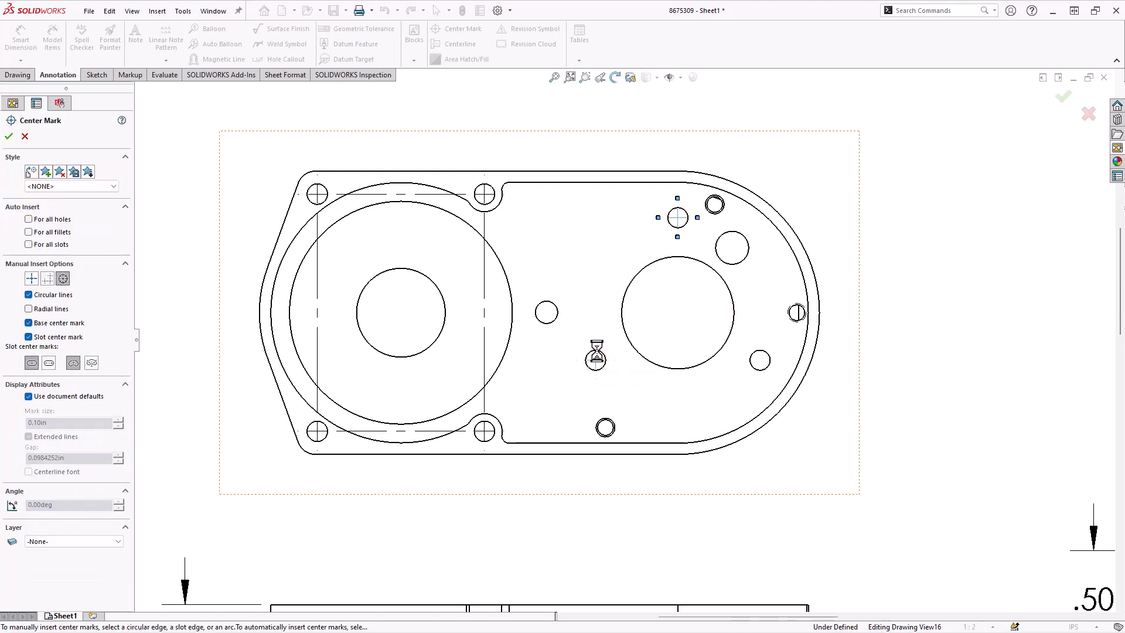
left_click(759, 368)
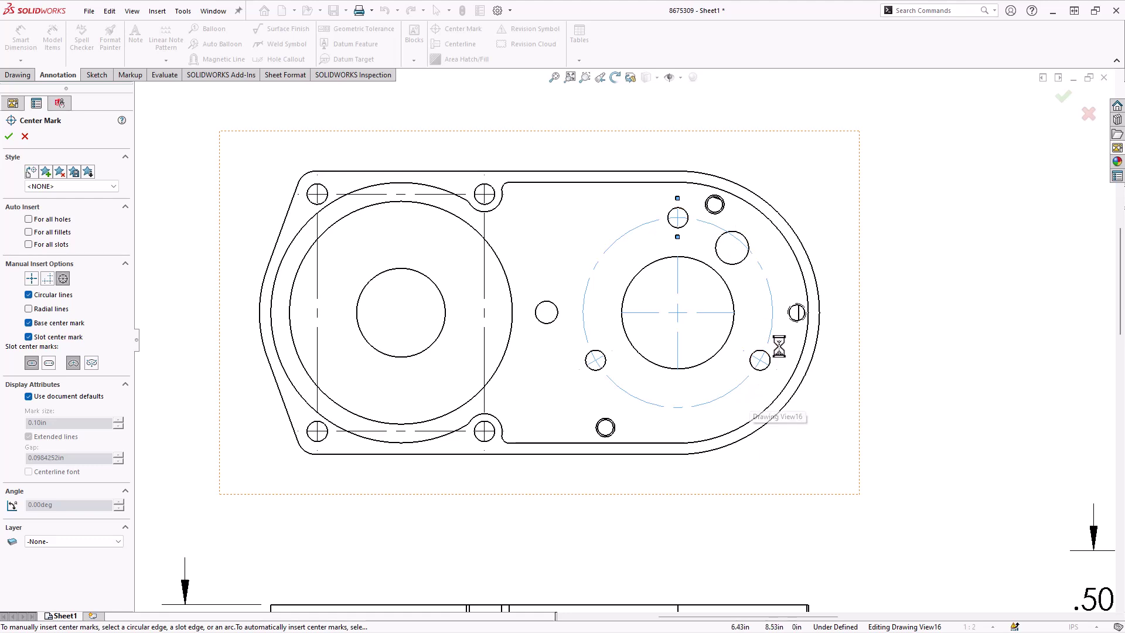
left_click(9, 140)
Place a 4X ⌀ .217 THRU ALL callout on the top-left corner hole, above the view.
key("z")
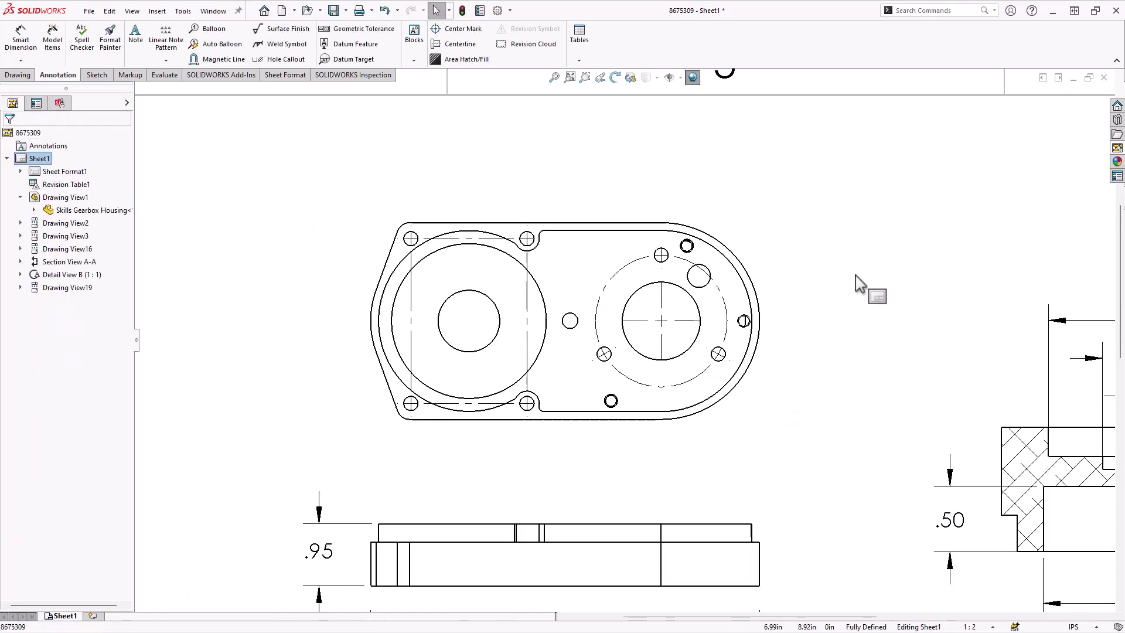
left_click(273, 60)
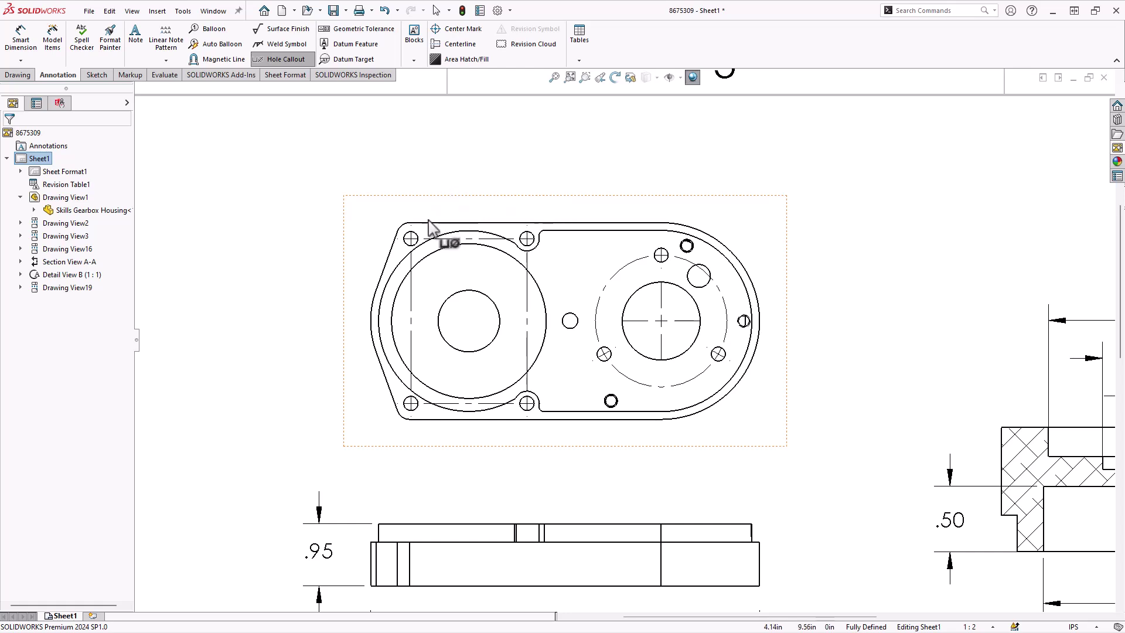
left_click(418, 236)
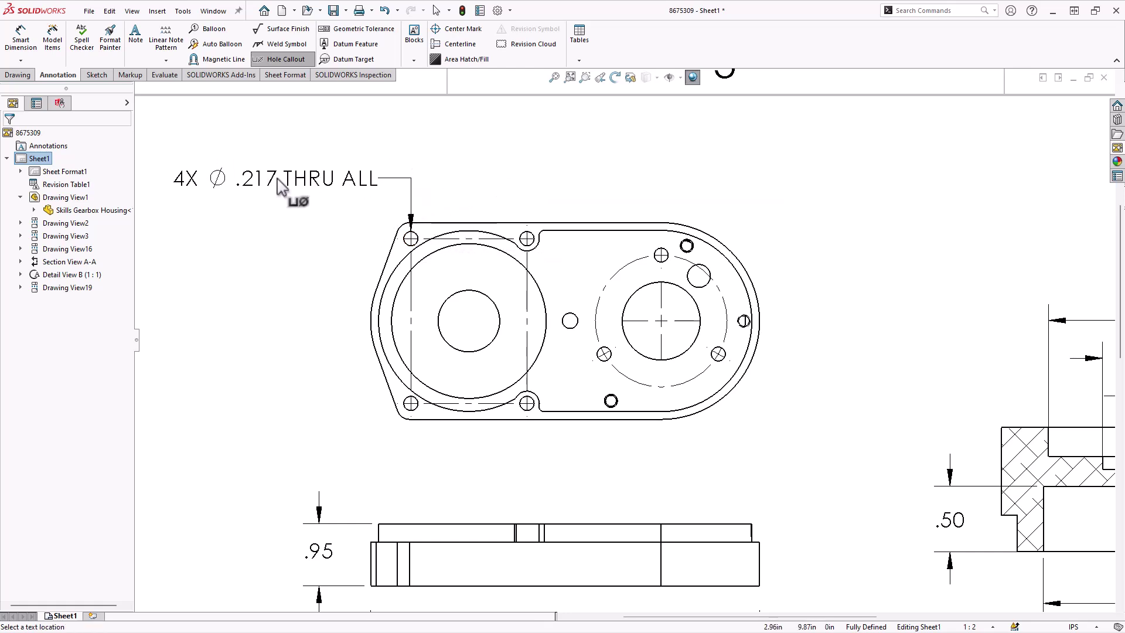
left_click(255, 189)
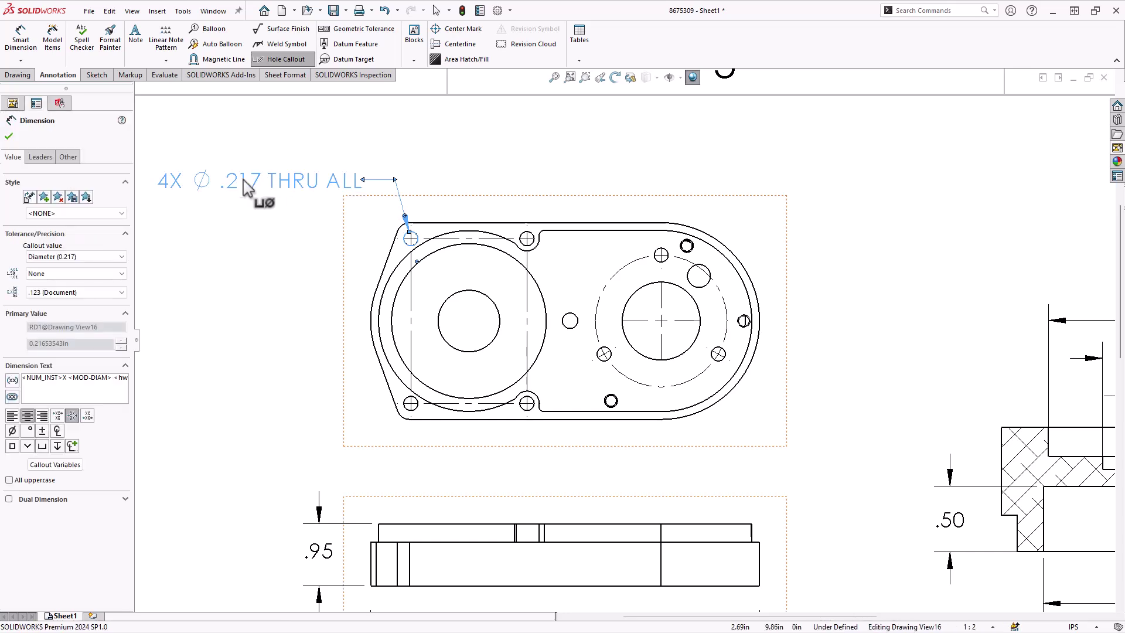
left_click(460, 133)
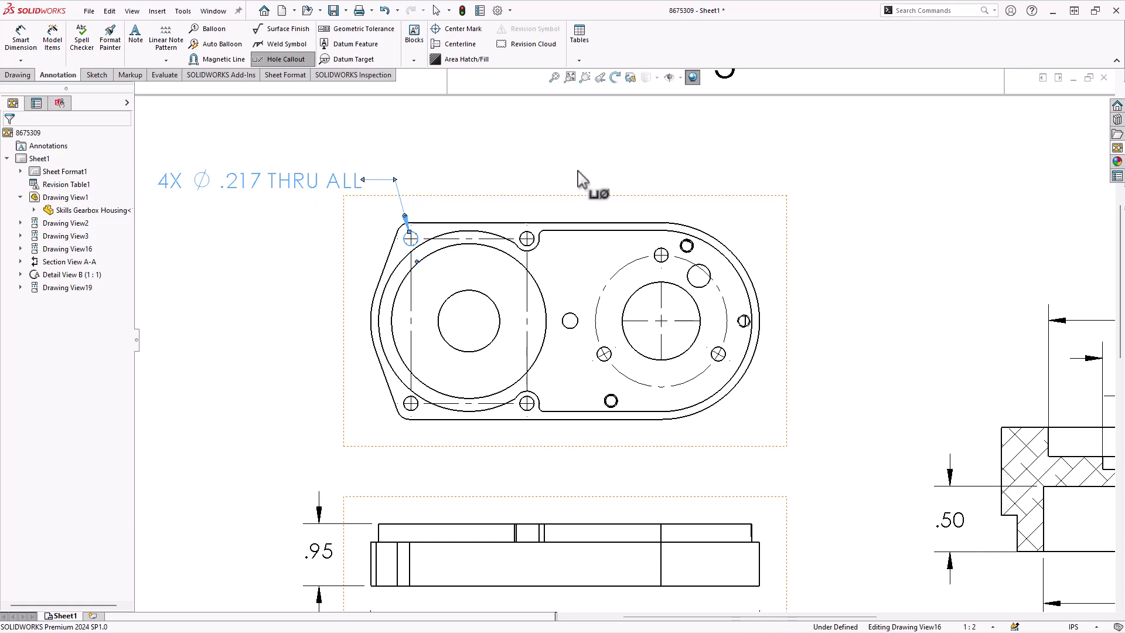
Place an M5X0.8 - 6H callout on the small top-right tapped hole, above the view.
left_click(688, 244)
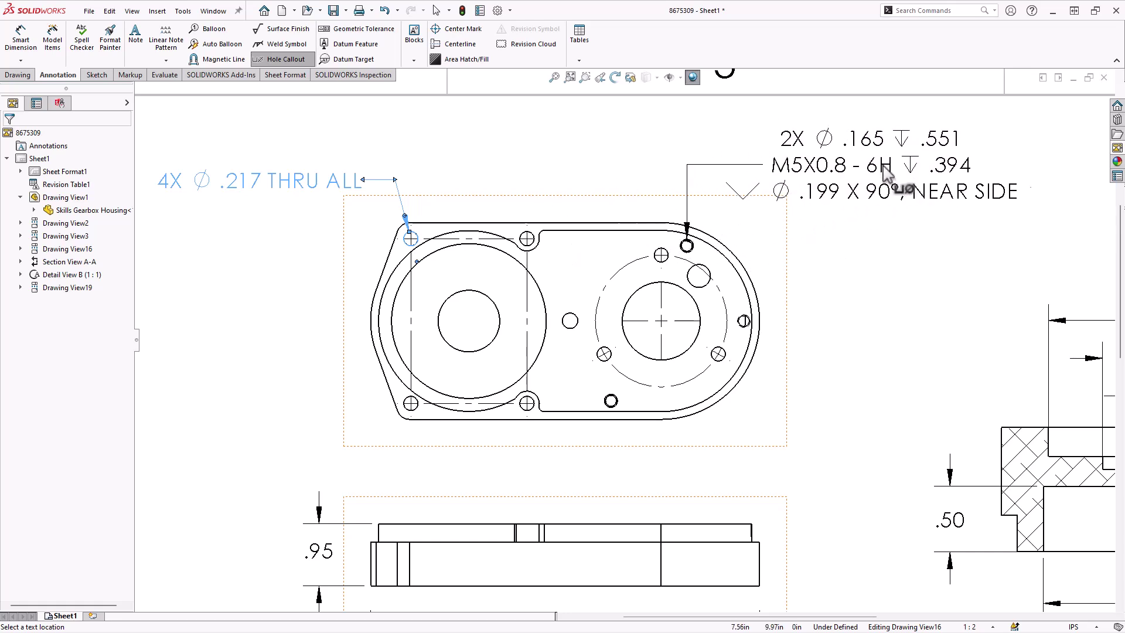
left_click(905, 167)
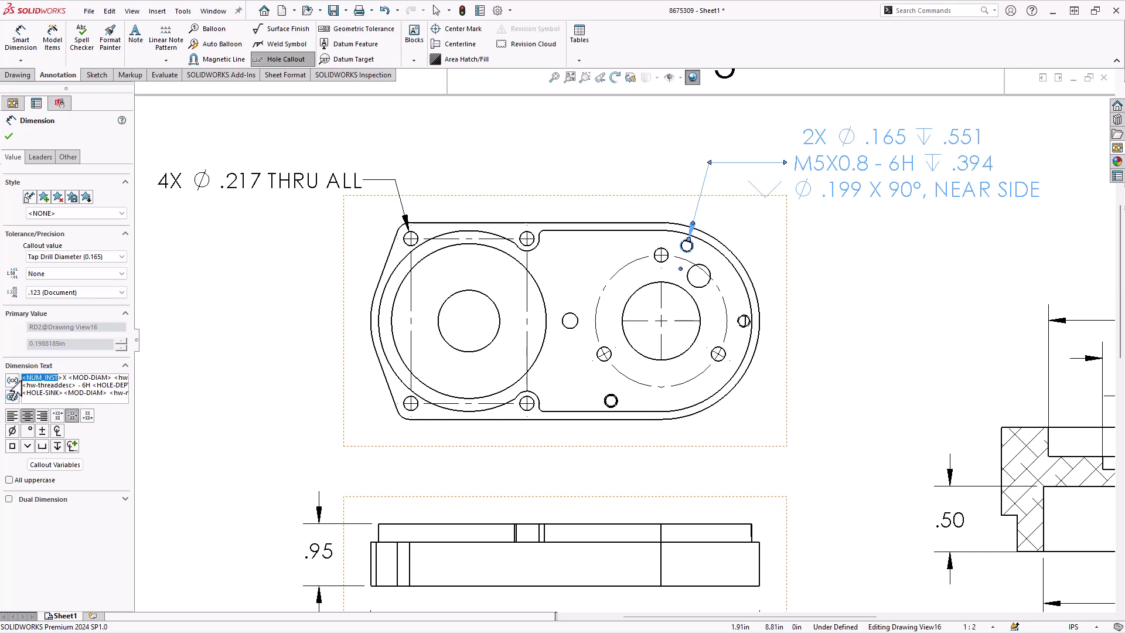
Replace the automatic hole count so the tapped-hole callout reads 3X.
key("Delete")
type("3")
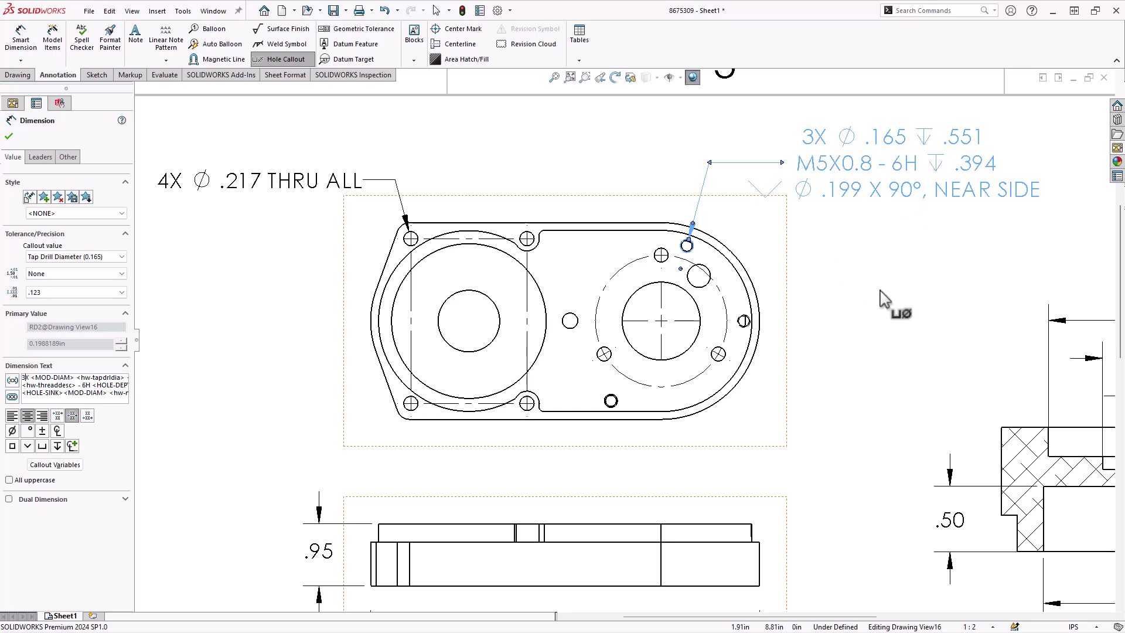
key("Escape")
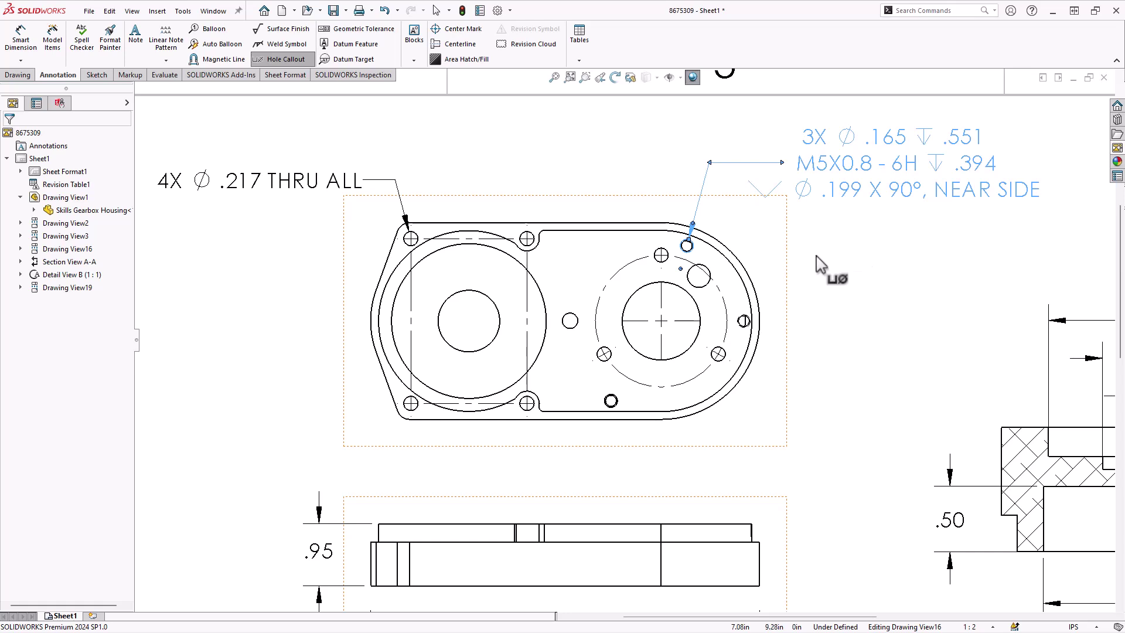
Place a Ø .35 MIN THRU callout right of the view, with .12 precision.
left_click(710, 272)
left_click(864, 273)
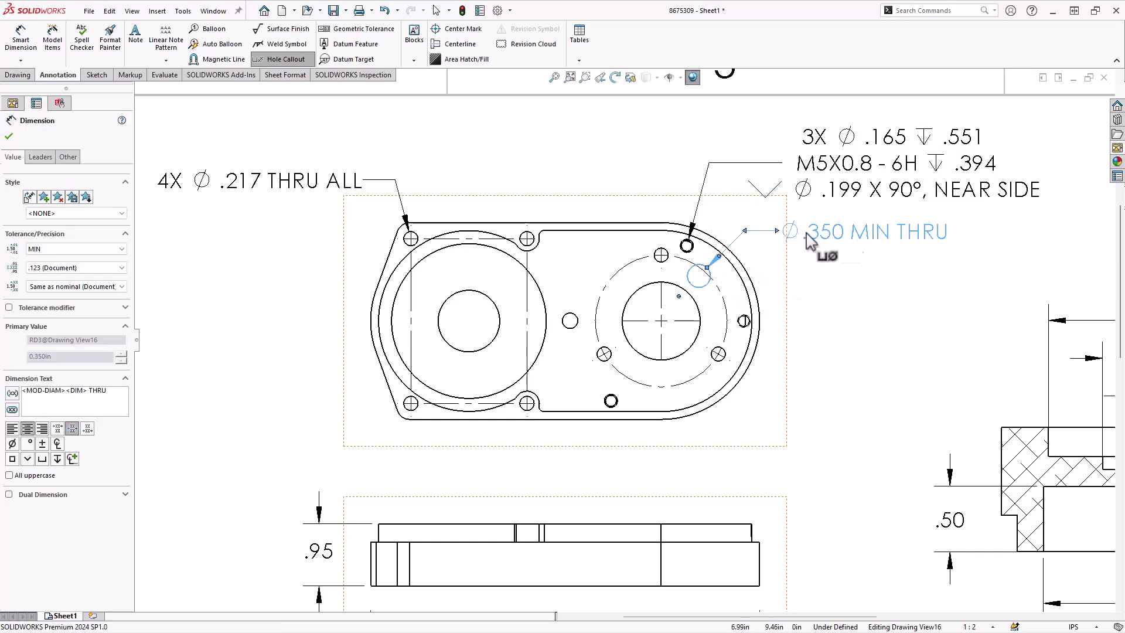
left_click(65, 268)
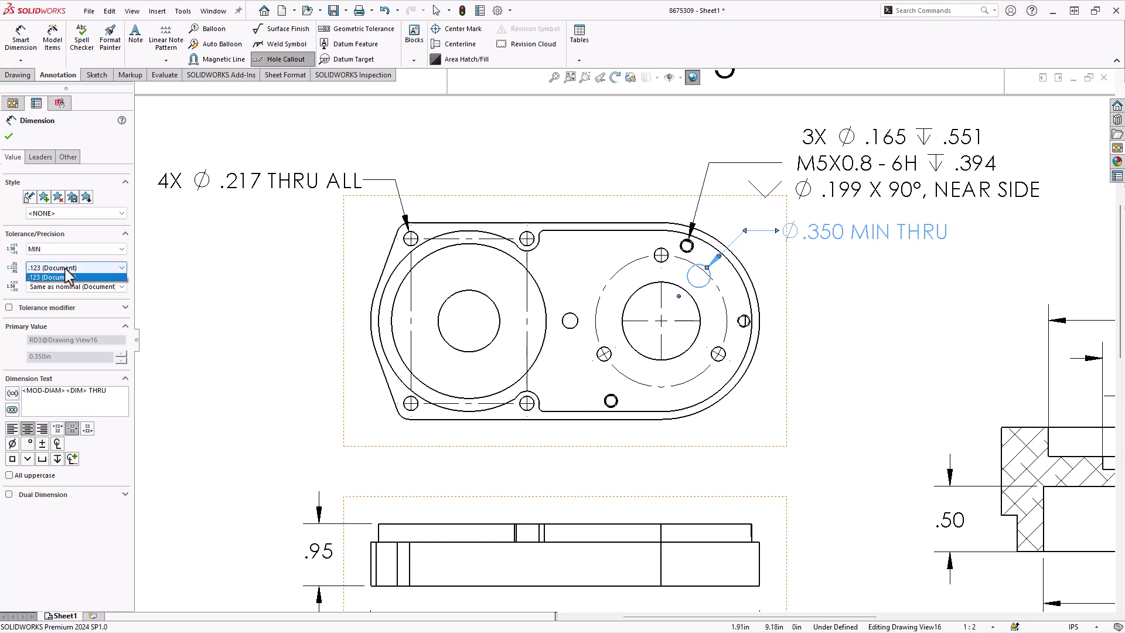
left_click(51, 297)
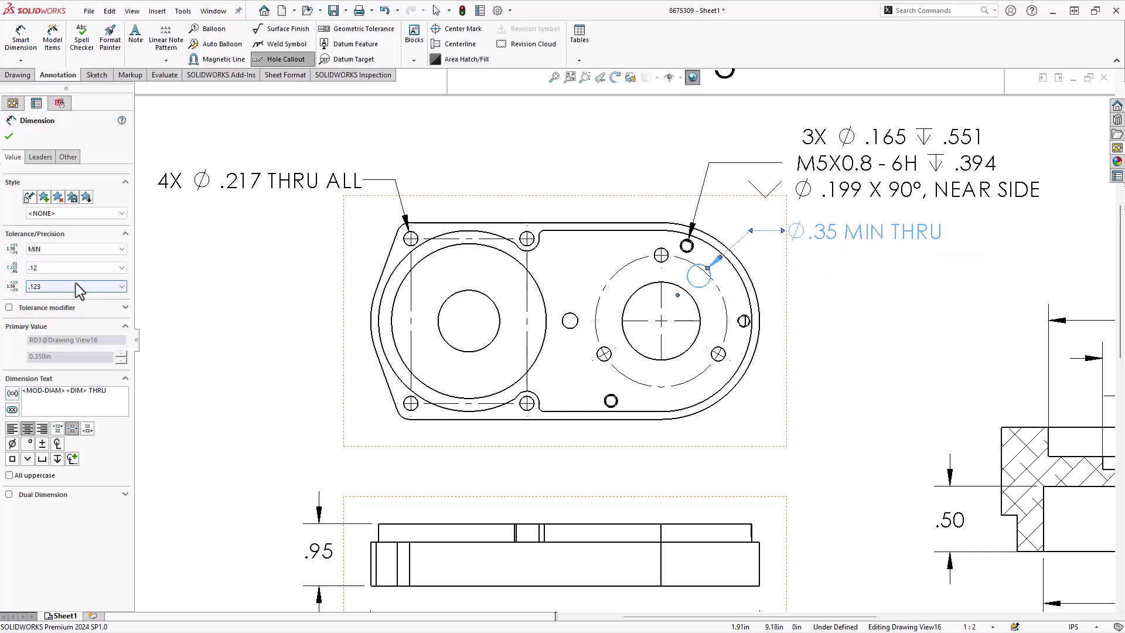
left_click(723, 359)
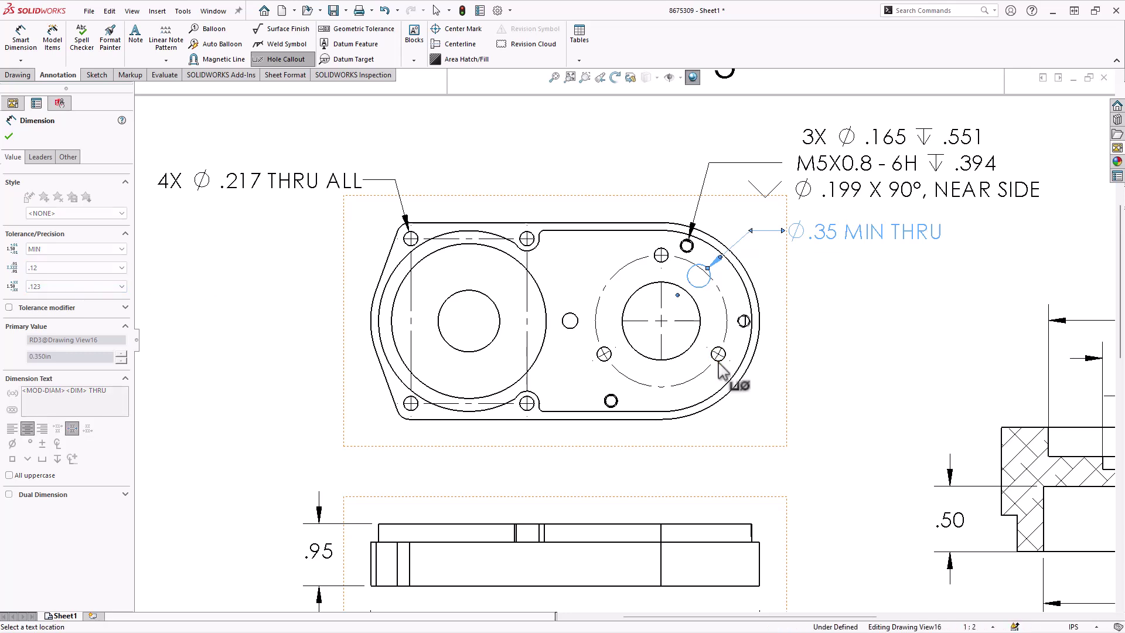
Place the Ø .213 THRU callout below-right and prefix it with 3X.
left_click(853, 404)
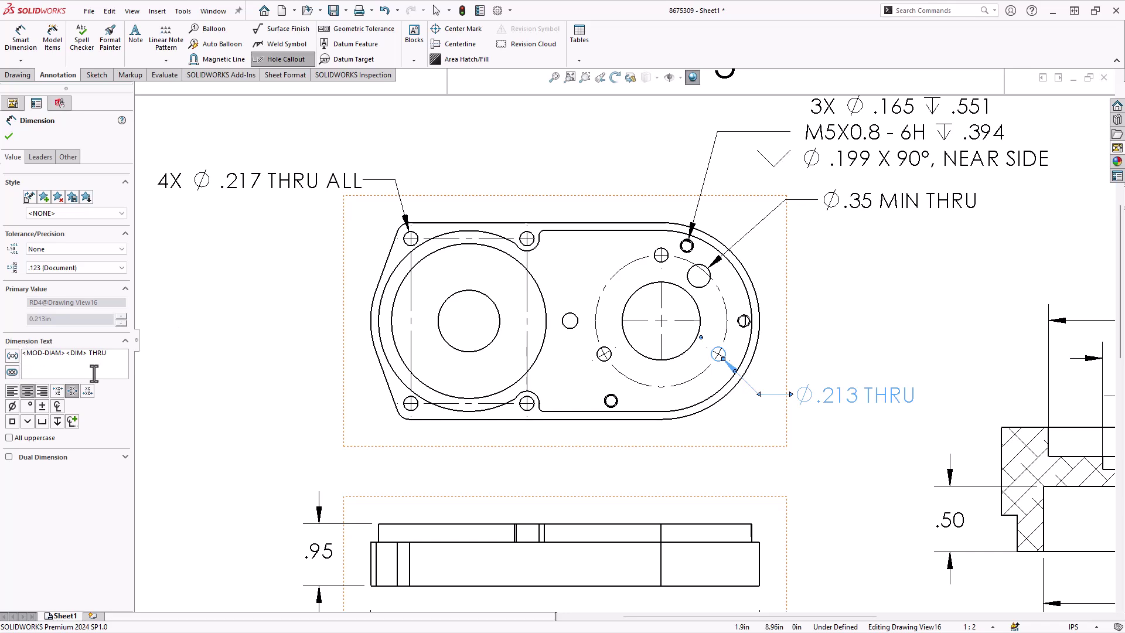
type("3X")
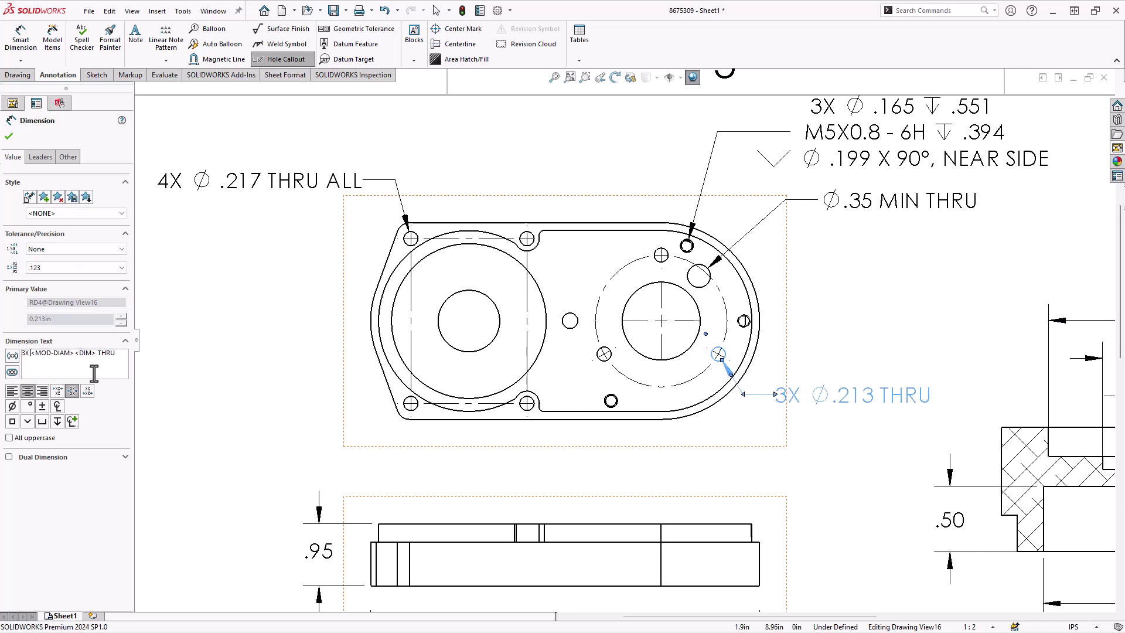
left_click(932, 313)
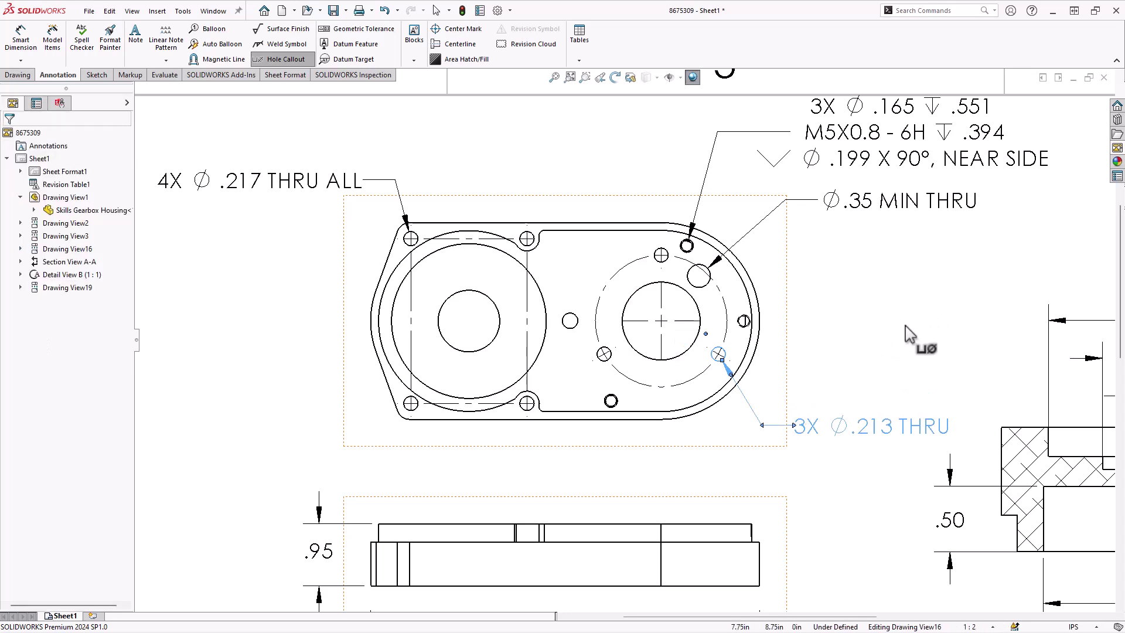